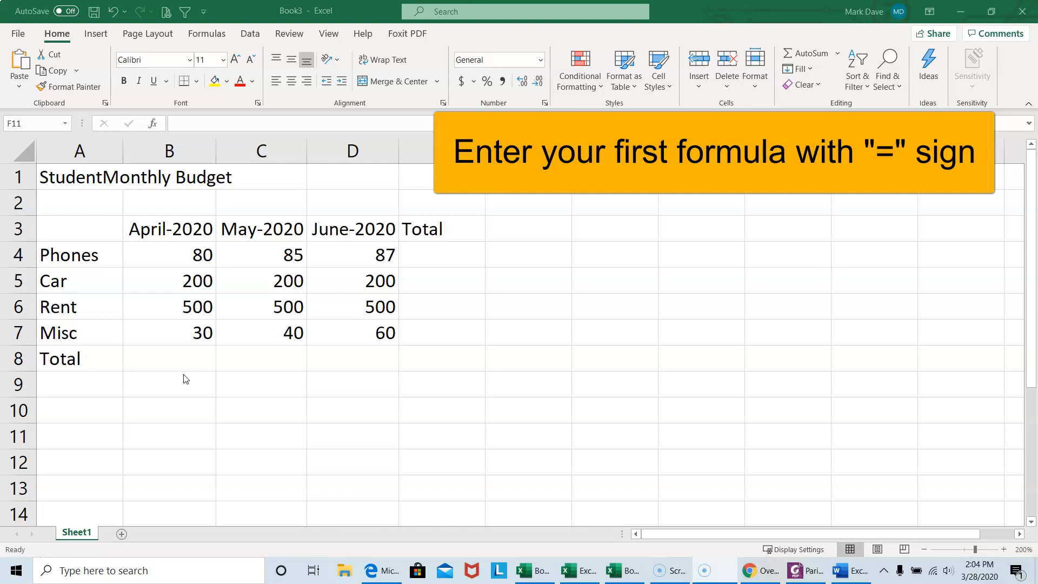
Enter the formula =80+200+500+30 in the April-2020 Total cell B8
left_click(180, 362)
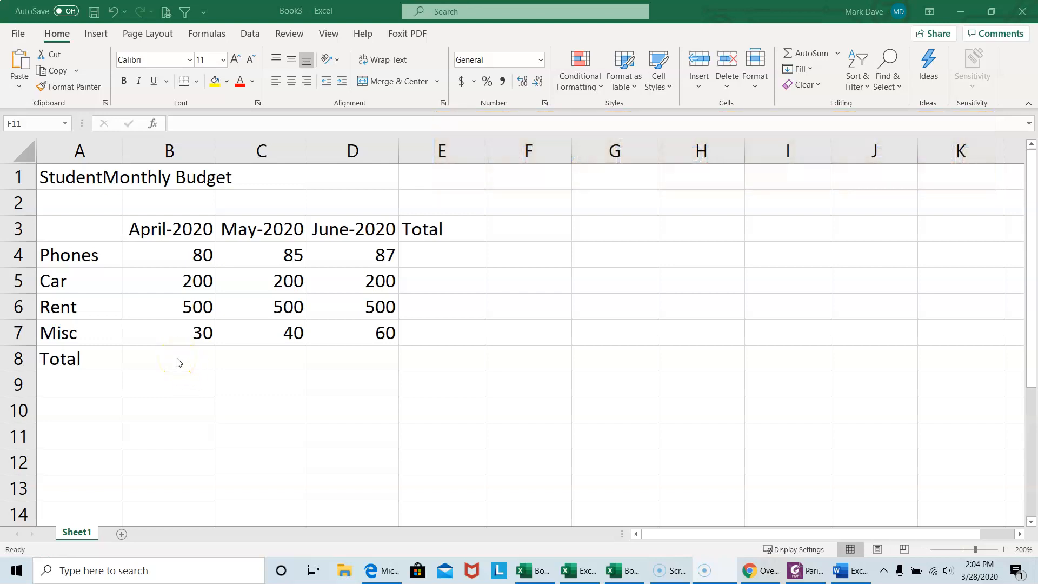
double_click(177, 359)
left_click(177, 358)
left_click(176, 362)
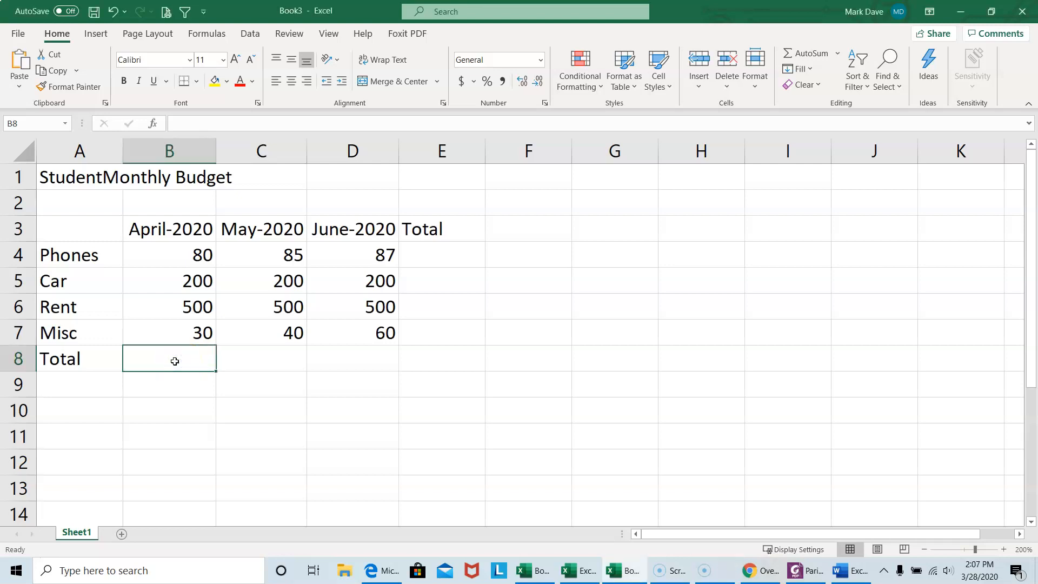
type("=")
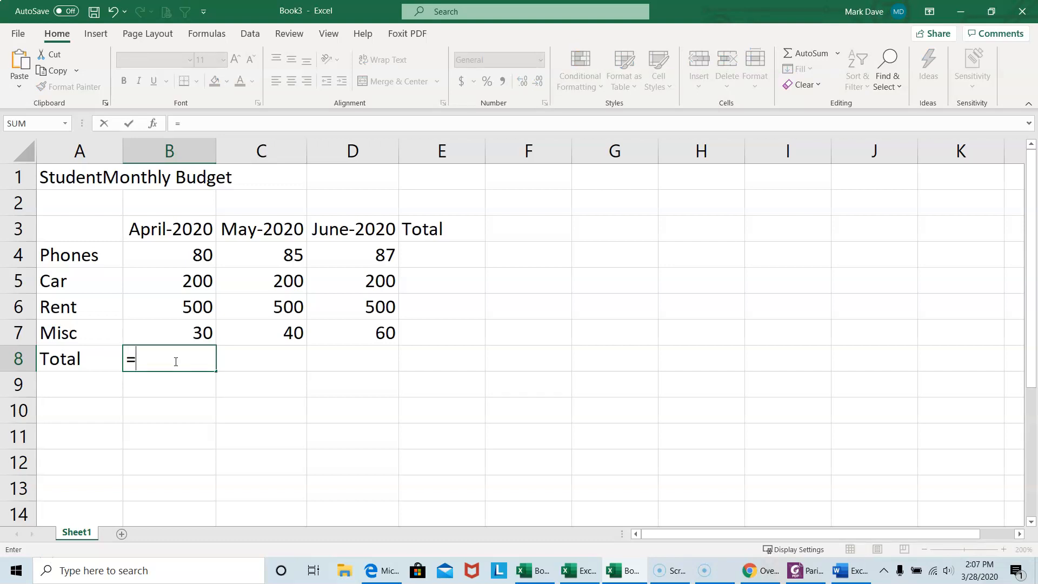
type("80+200+500")
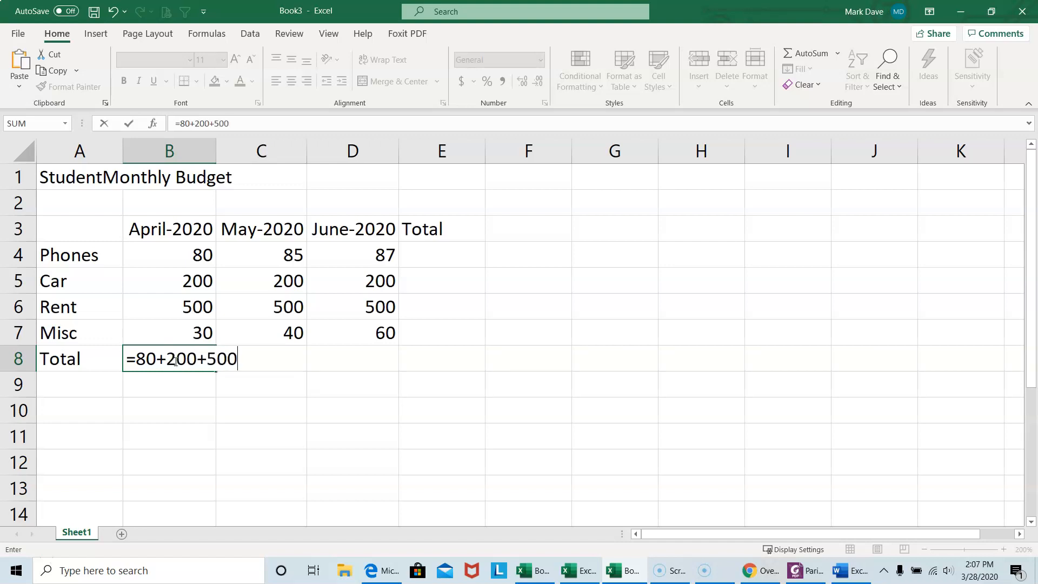
type("+30")
key("Return")
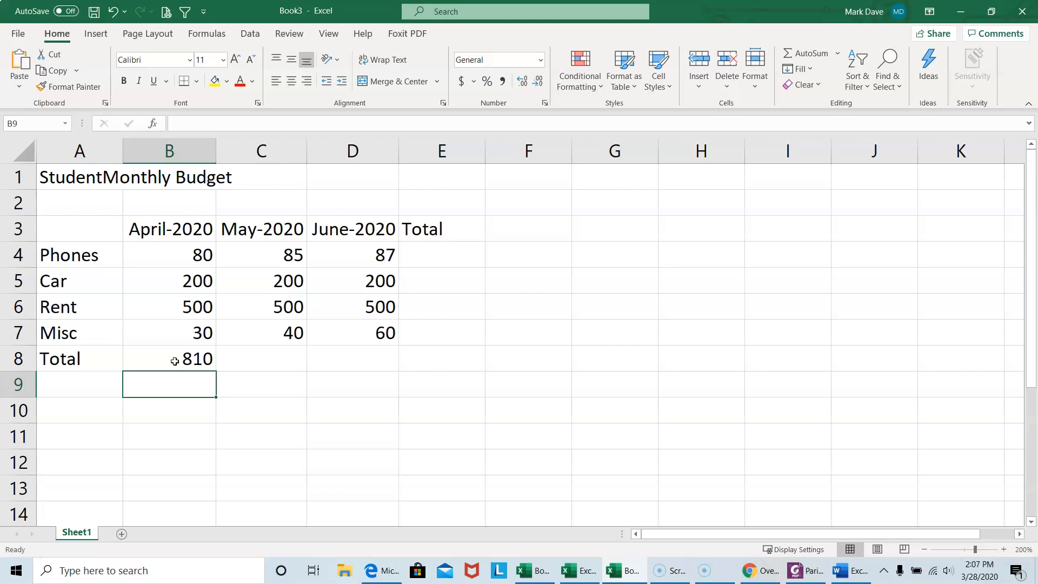
Enter a formula in the May-2020 Total cell C8 adding cells C4, C5, C6 and C7
left_click(240, 359)
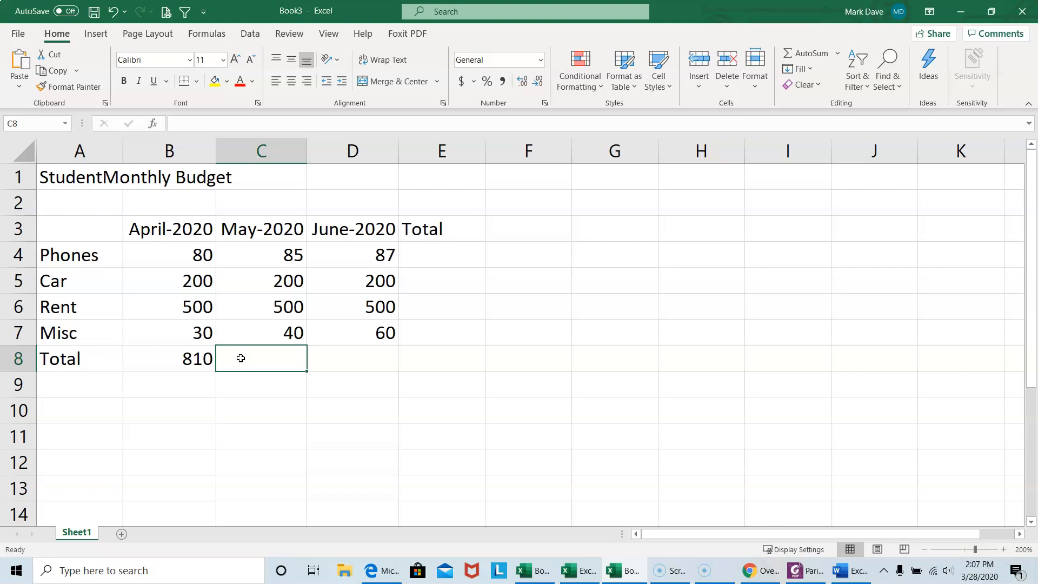
type("=")
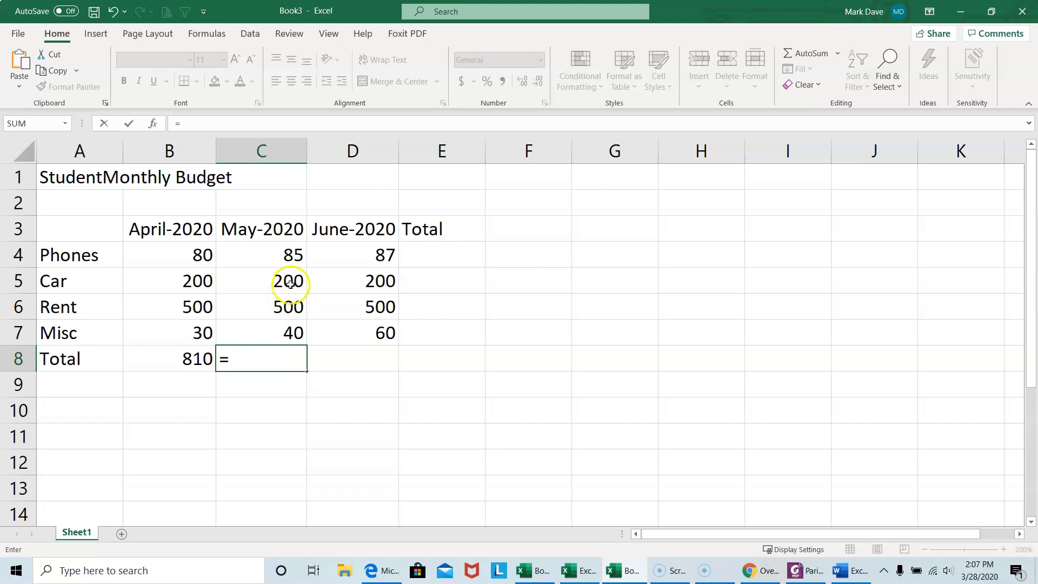
left_click(275, 254)
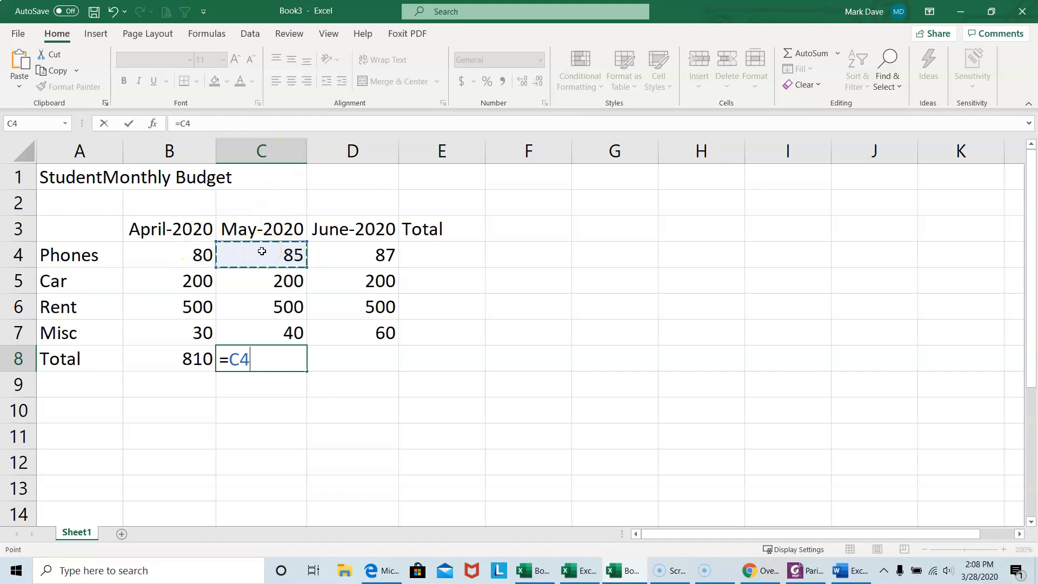
type("+")
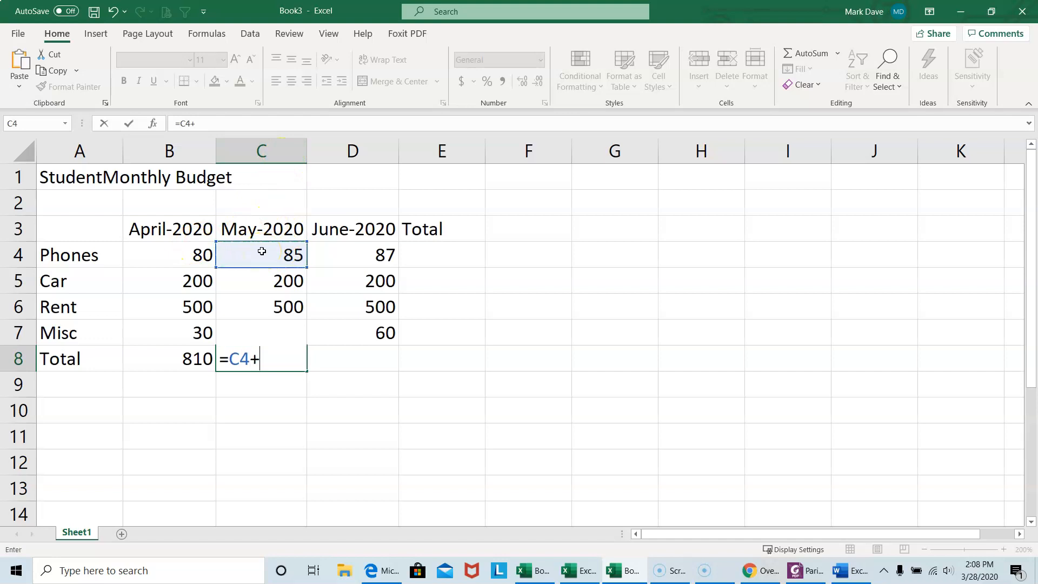
left_click(268, 278)
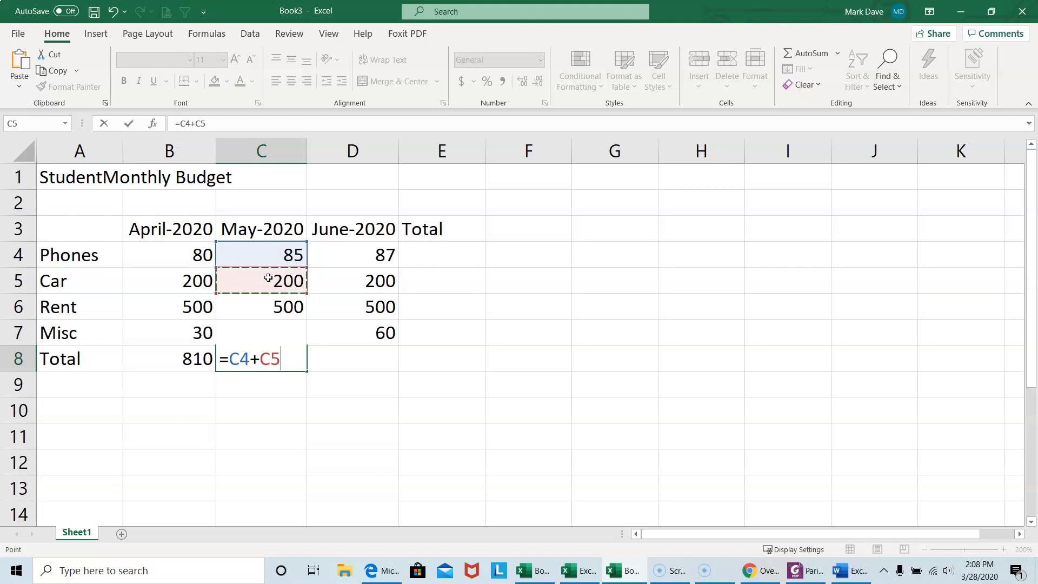
type("+")
left_click(275, 300)
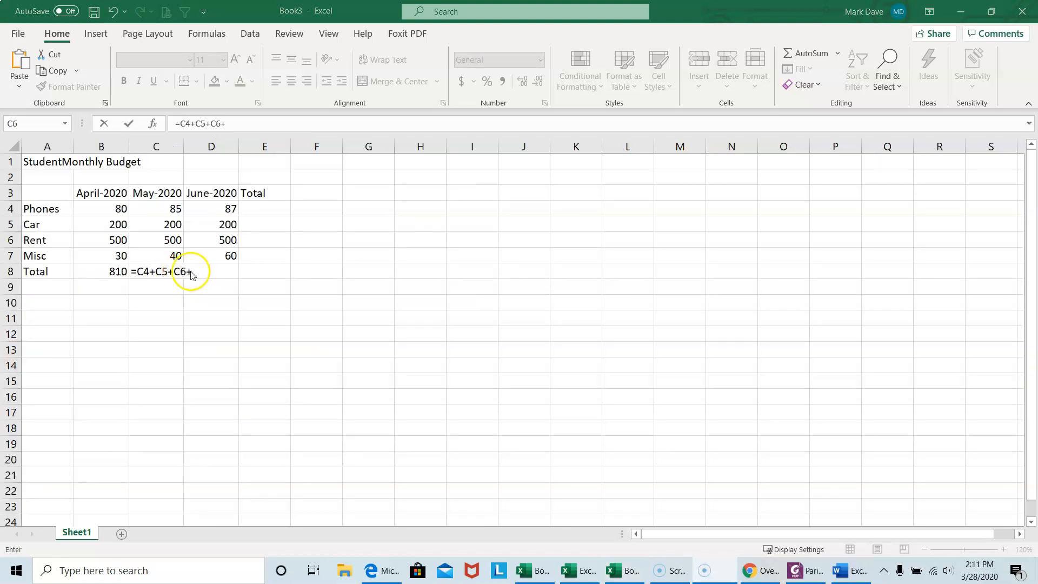
type("+")
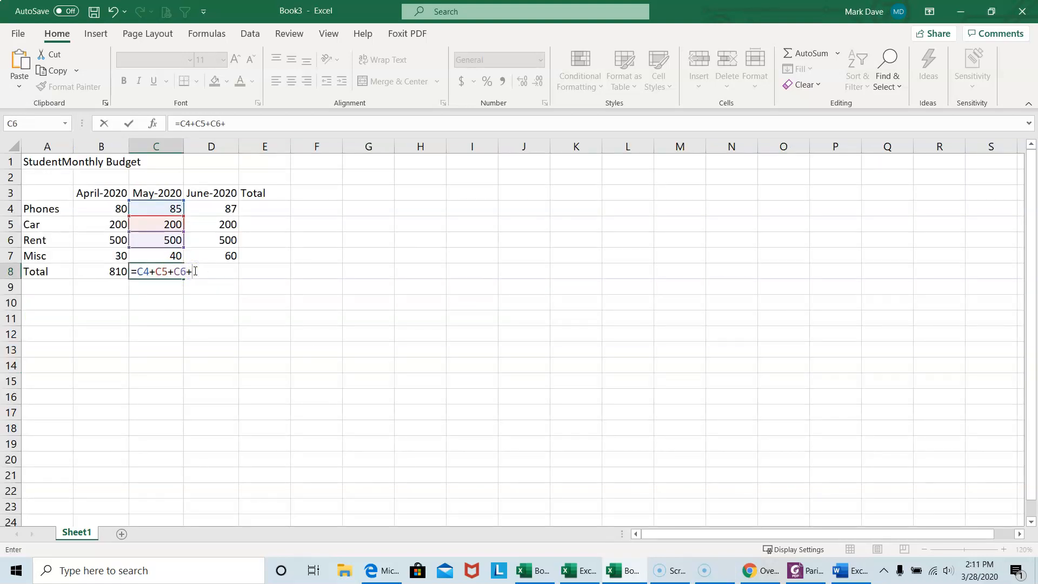
left_click(147, 256)
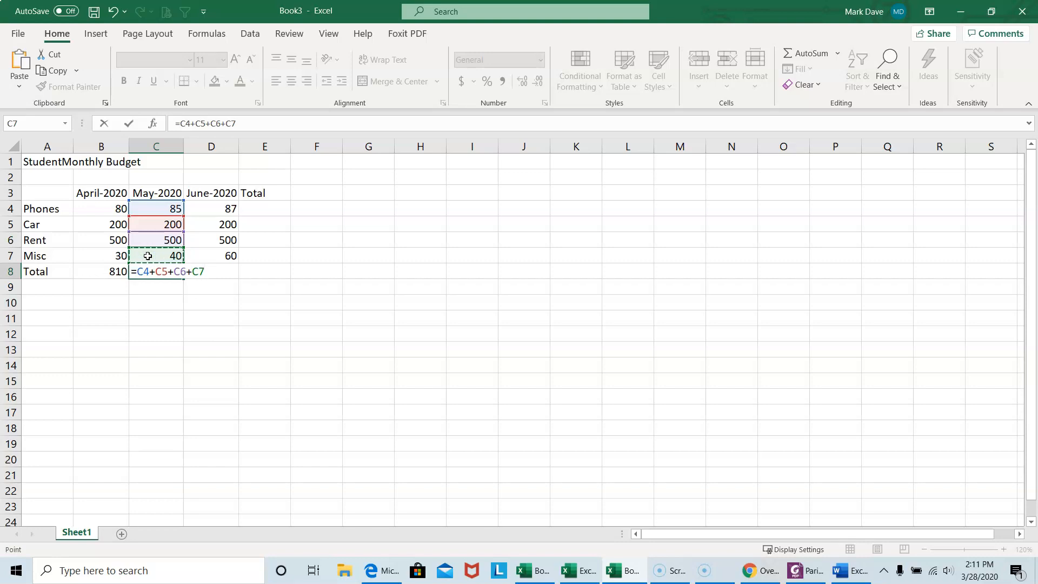
key("Return")
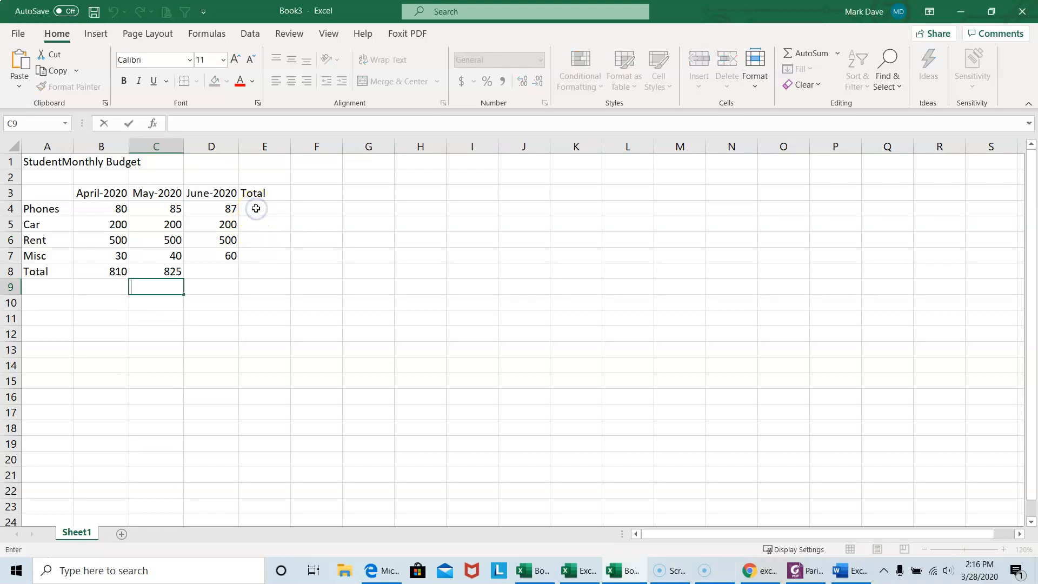
Enter a formula in the Phones Total cell E4 adding cells B4, C4 and D4
left_click(256, 210)
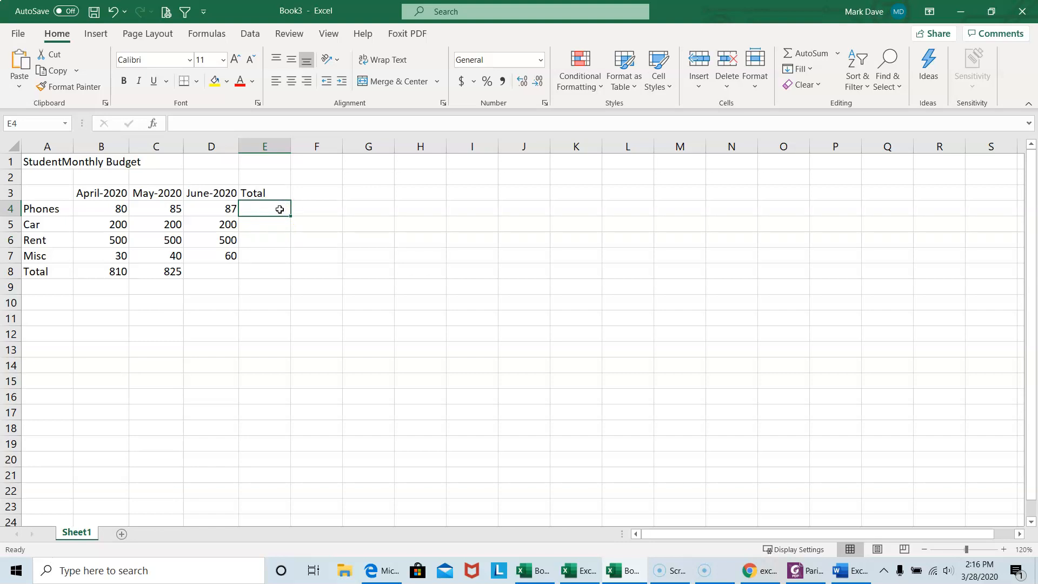
type("=")
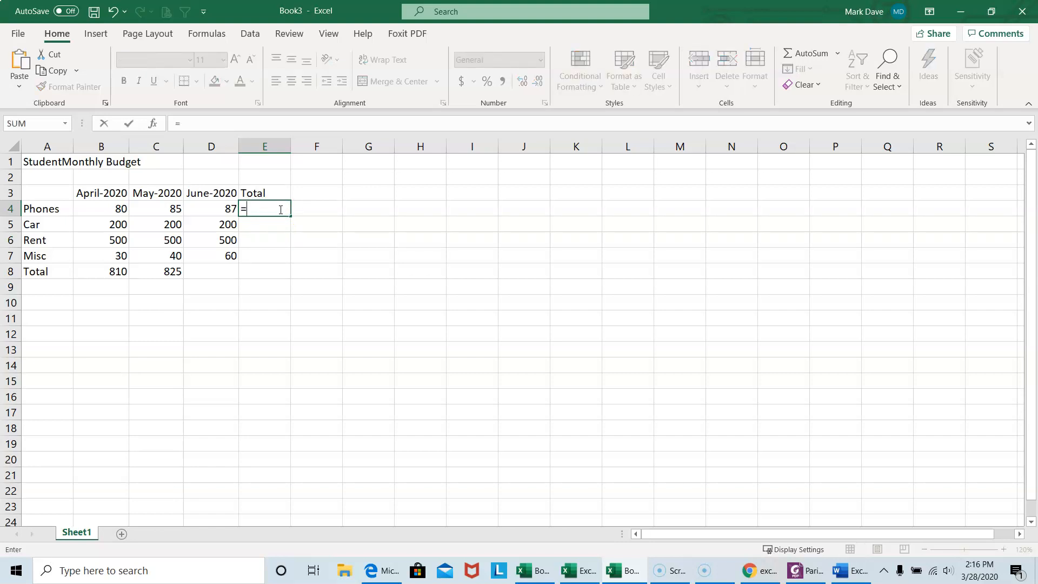
left_click(104, 211)
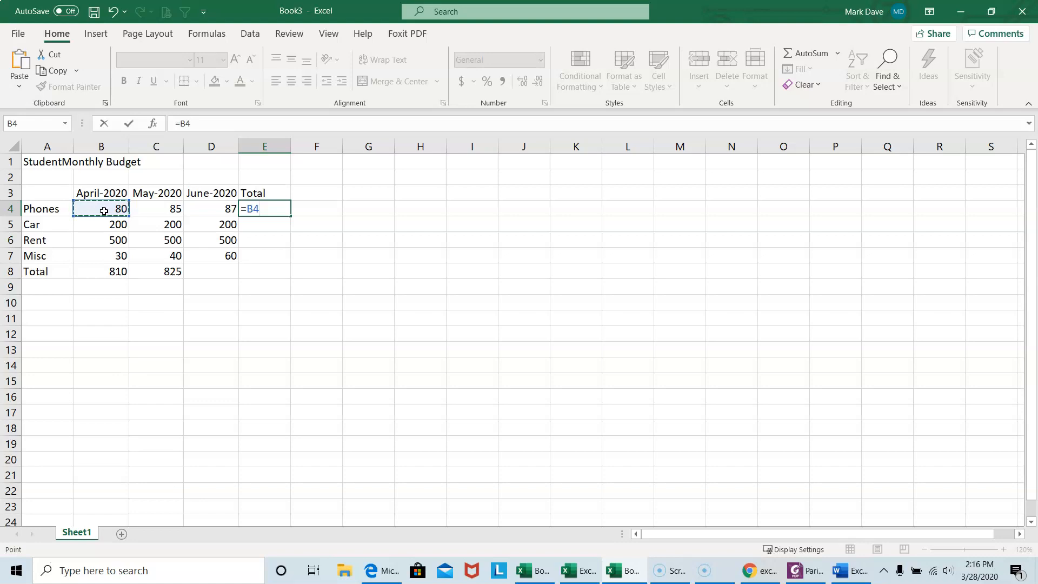
type("+")
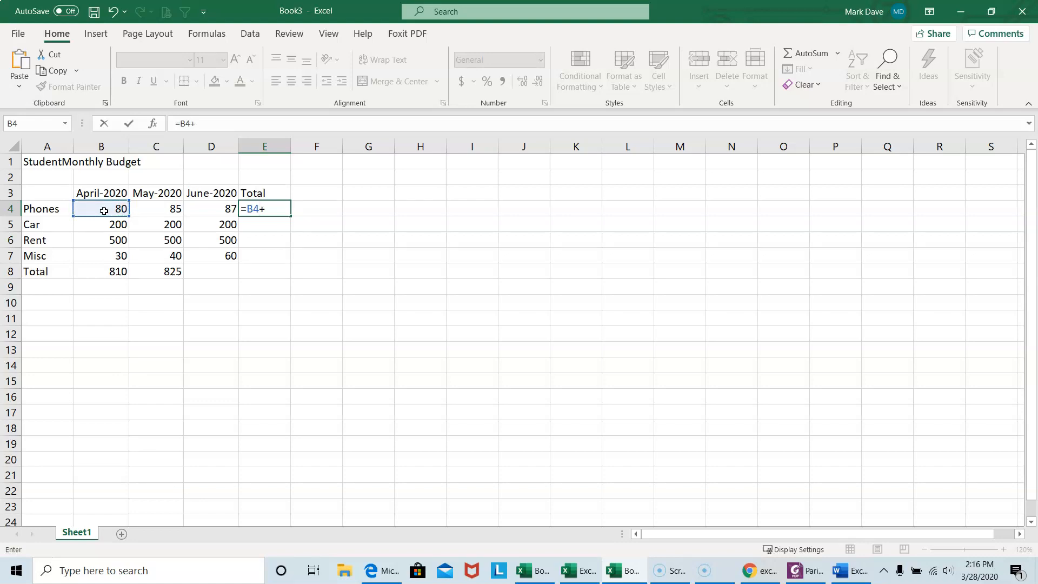
left_click(172, 210)
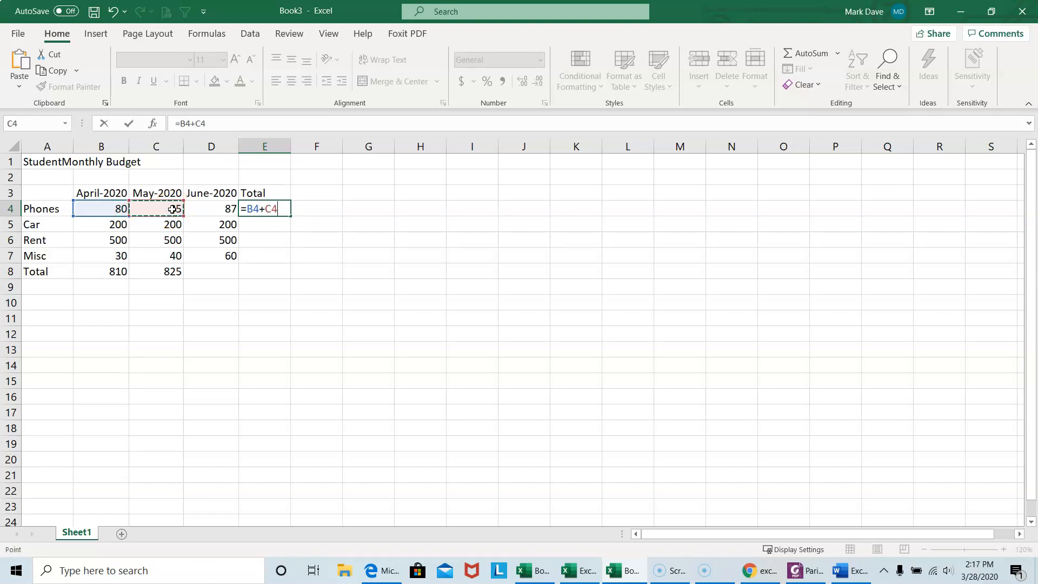
type("+")
left_click(228, 208)
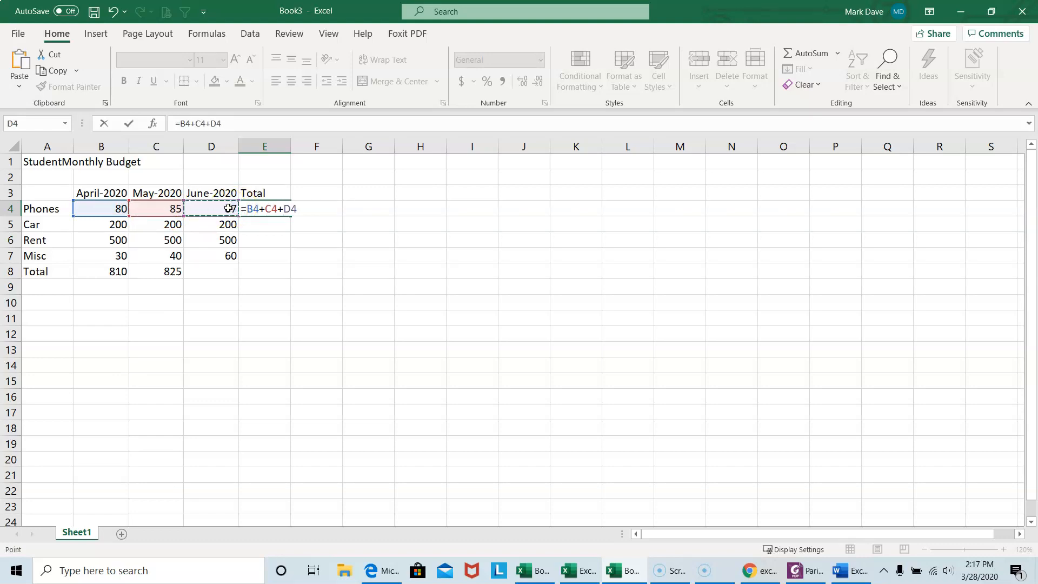
key("Return")
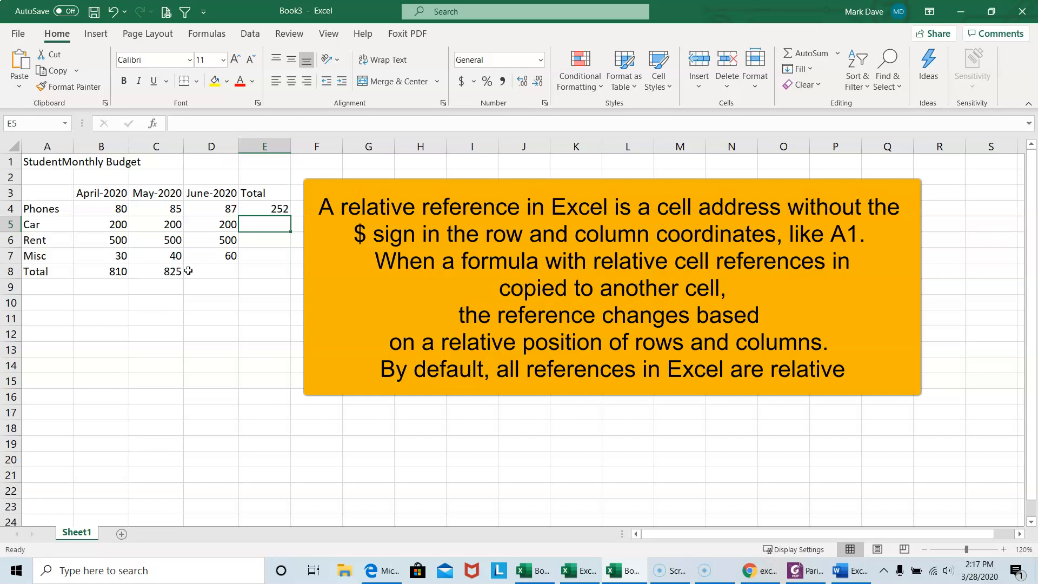
Copy the May-2020 total formula from C8 and paste it into the June-2020 Total cell D8
left_click(114, 207)
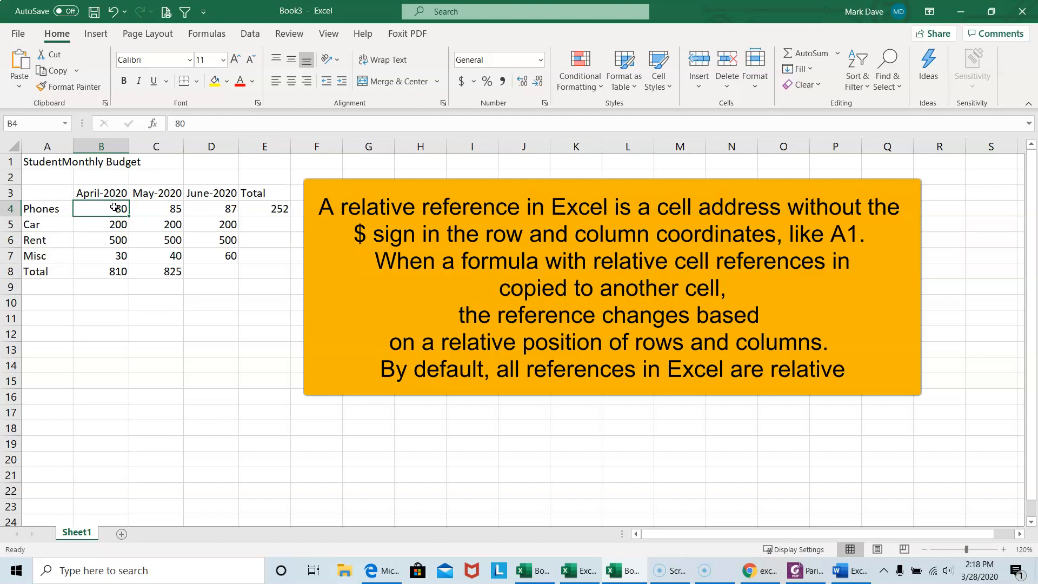
left_click(104, 208)
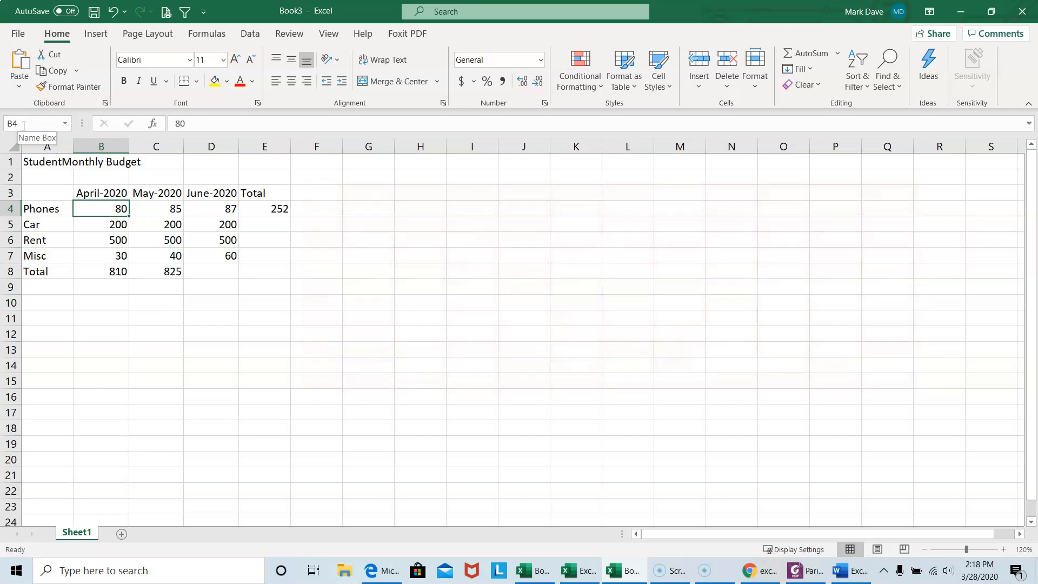
left_click(153, 273)
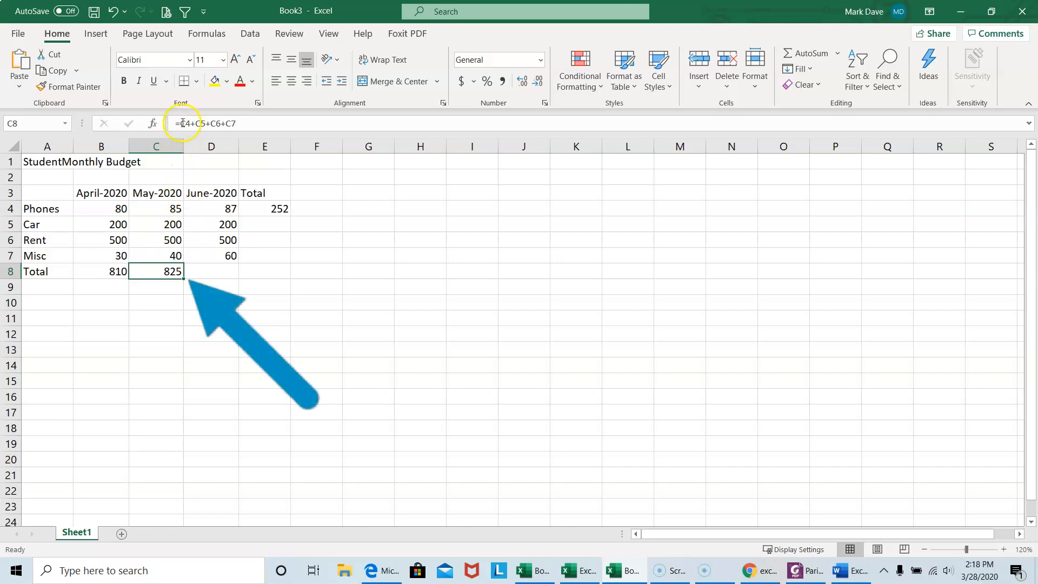
left_click(163, 270)
key("ctrl+c")
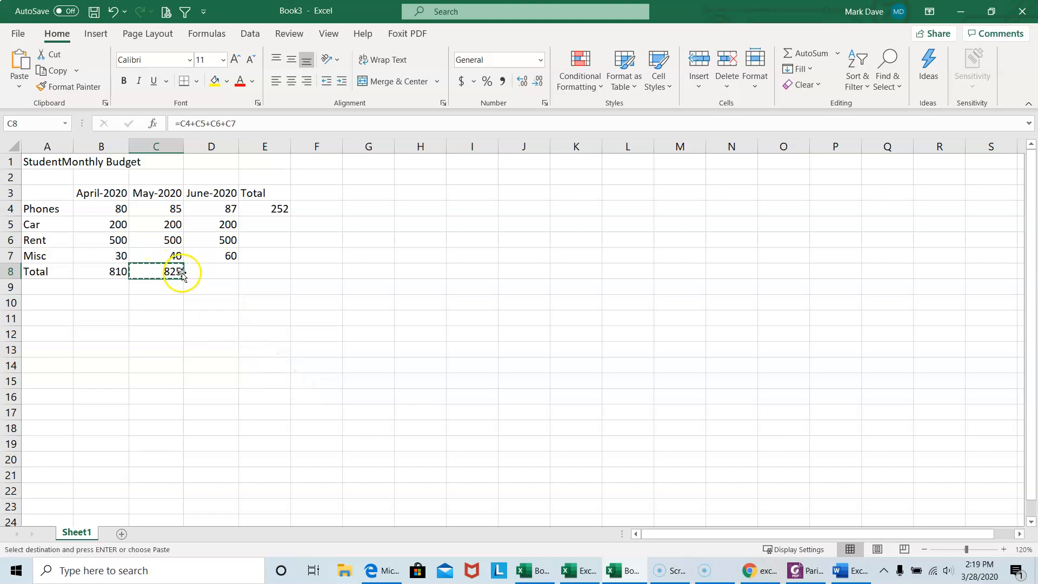
left_click(203, 273)
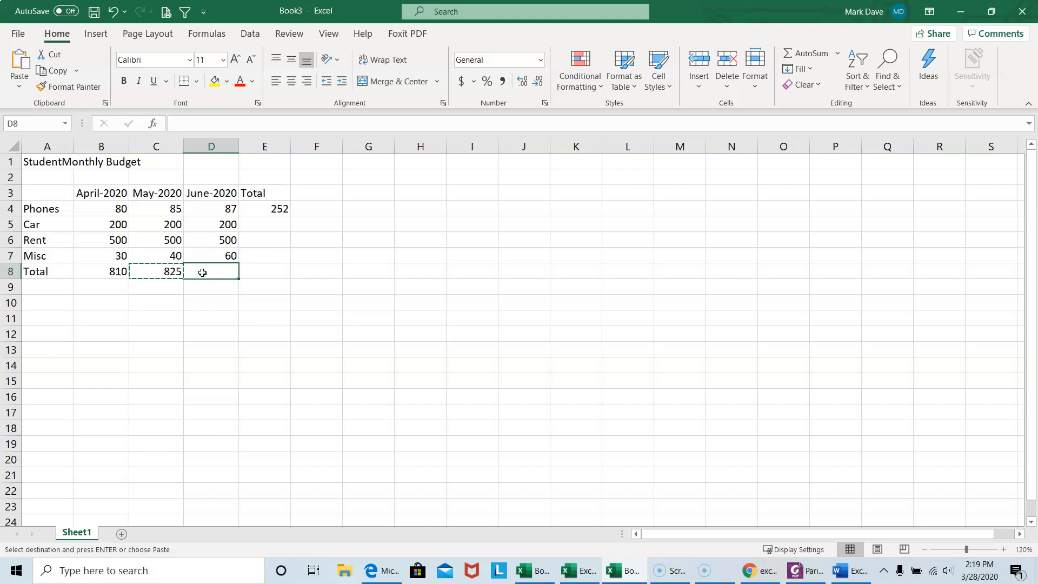
key("ctrl+v")
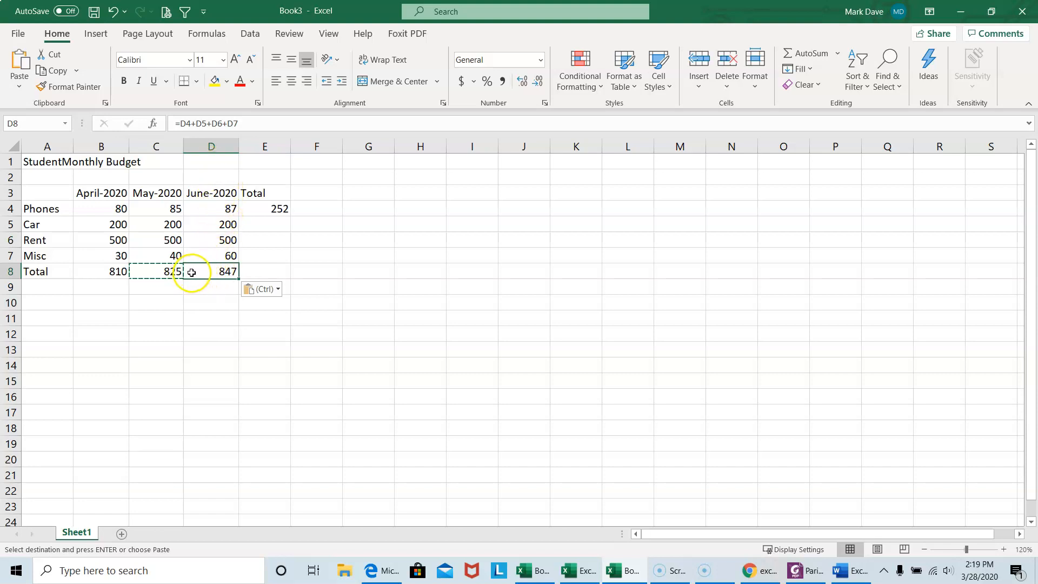
key("Escape")
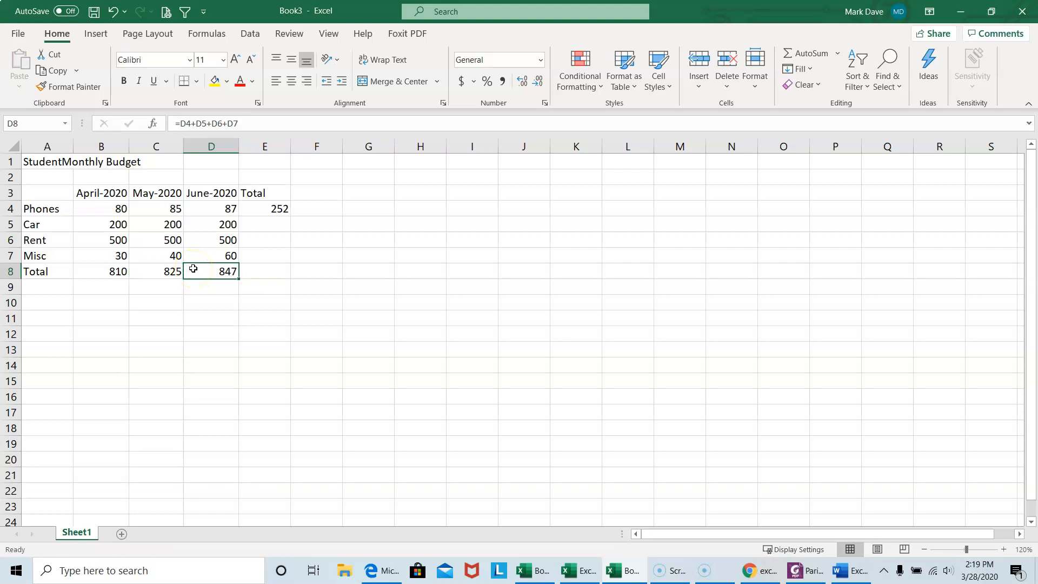
left_click(171, 272)
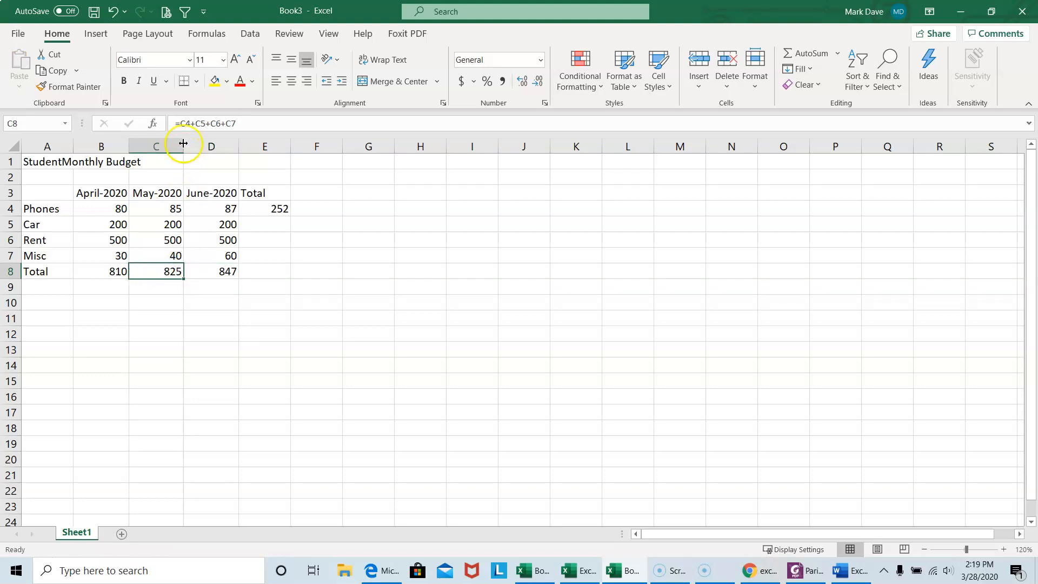
left_click(215, 272)
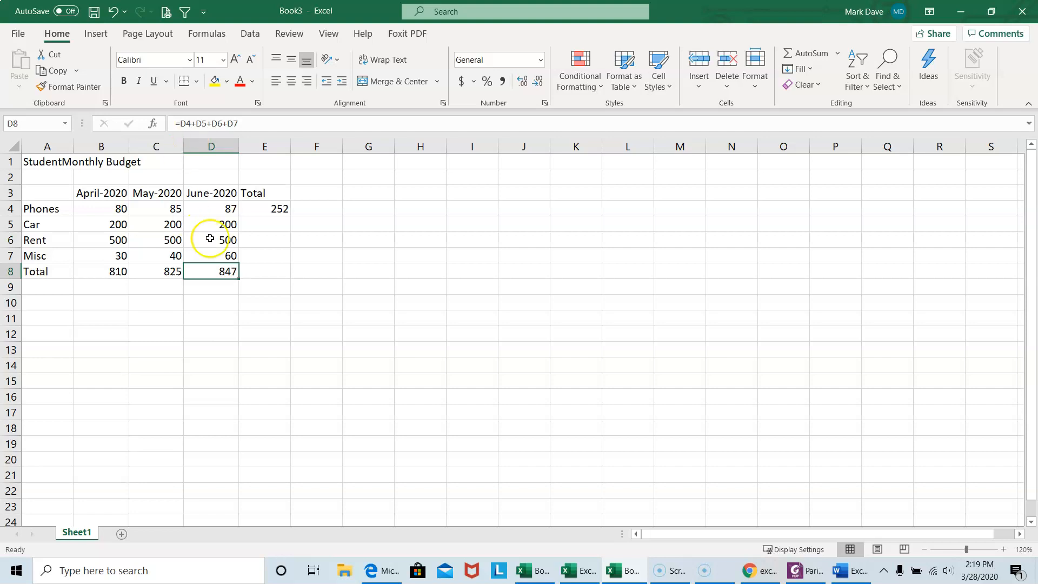
Copy the Phones total formula from E4 and paste it into the Car Total cell E5
left_click(262, 208)
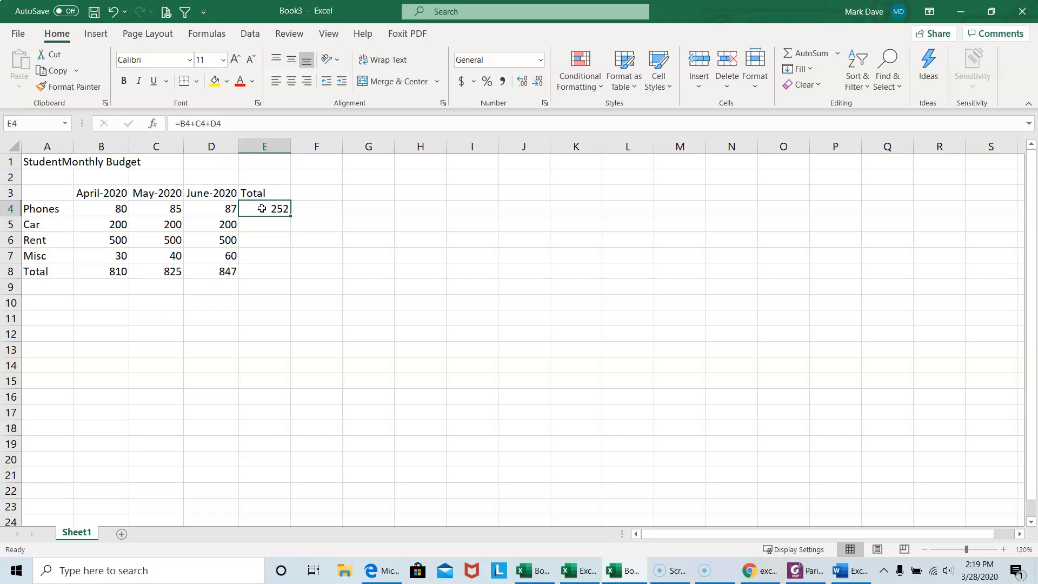
key("ctrl+c")
left_click(261, 225)
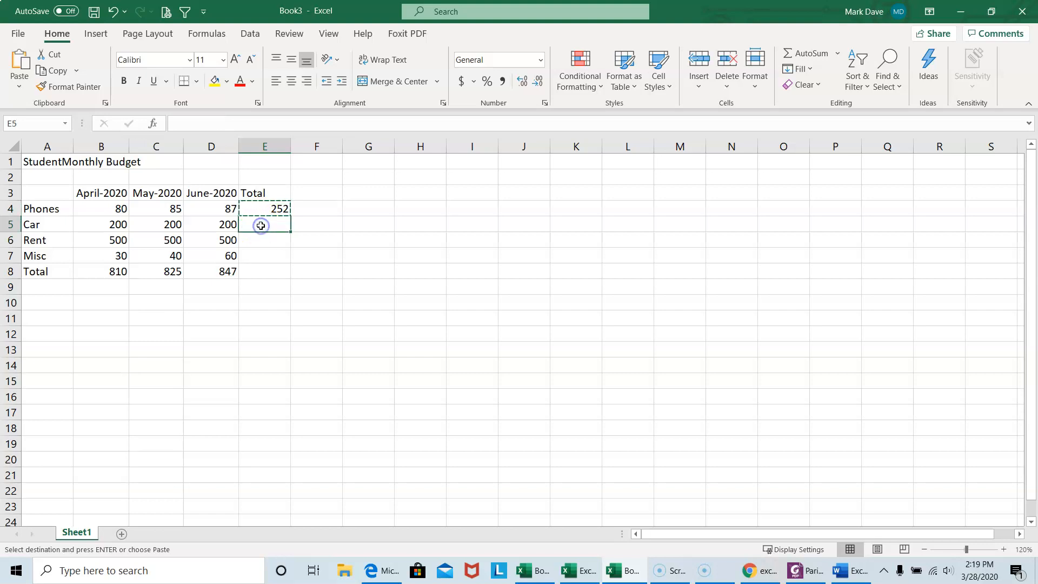
key("ctrl+v")
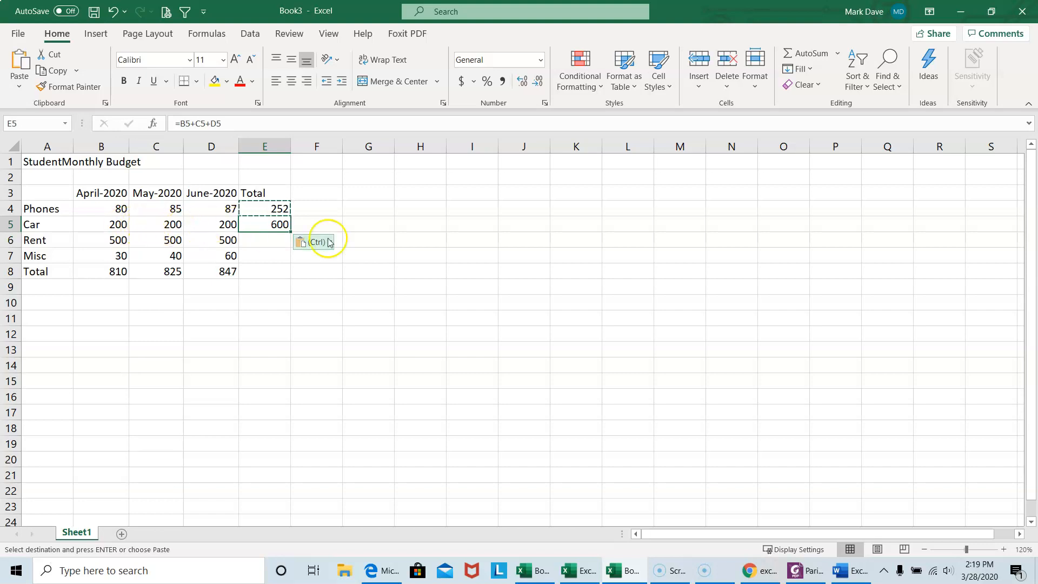
key("Escape")
left_click(265, 225)
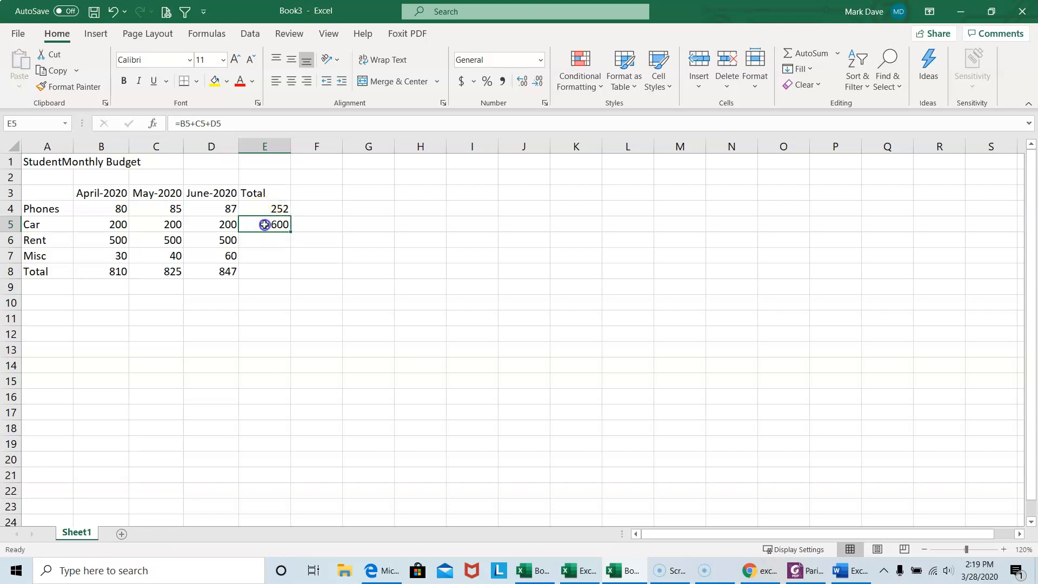
left_click(264, 212)
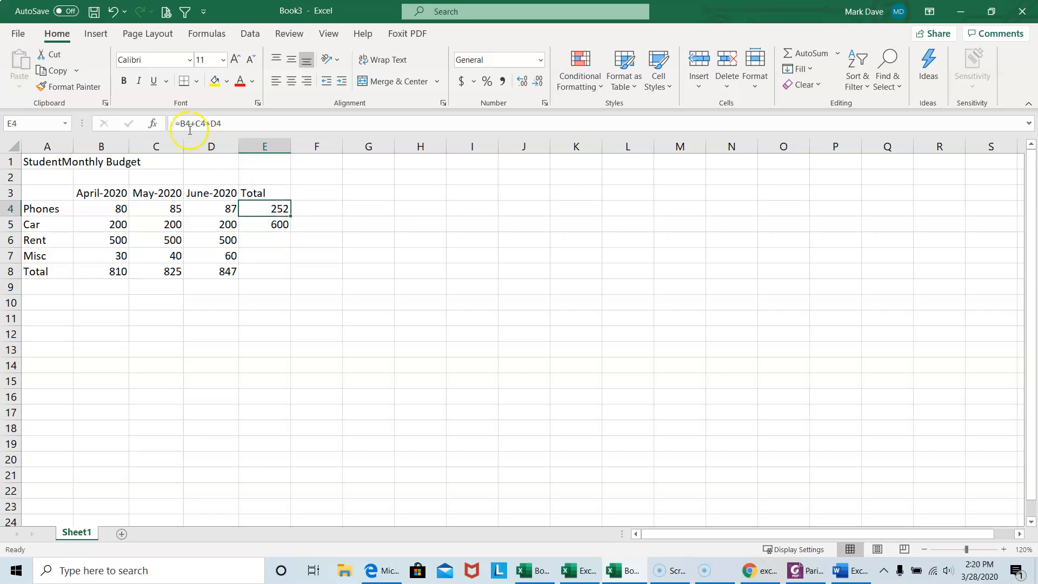
Copy the Car total formula from E5 and paste it into the Total cells E6 through E8
left_click(260, 227)
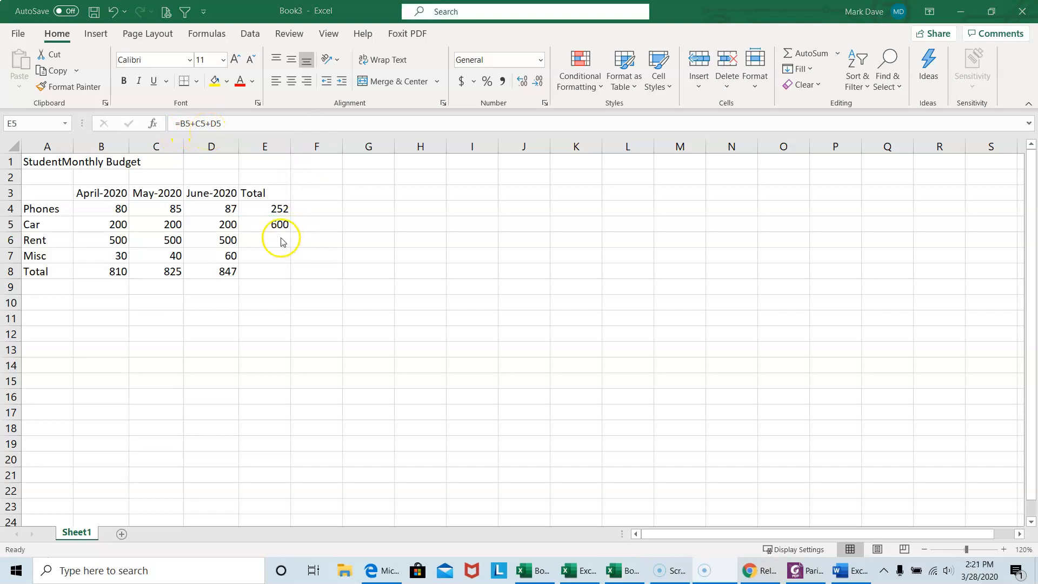
left_click(268, 221)
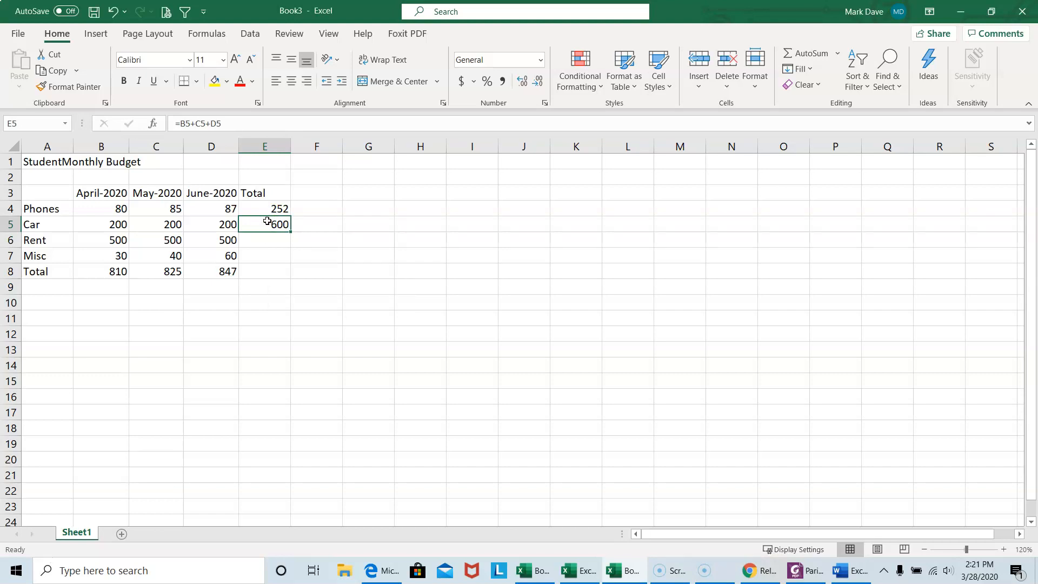
key("ctrl+c")
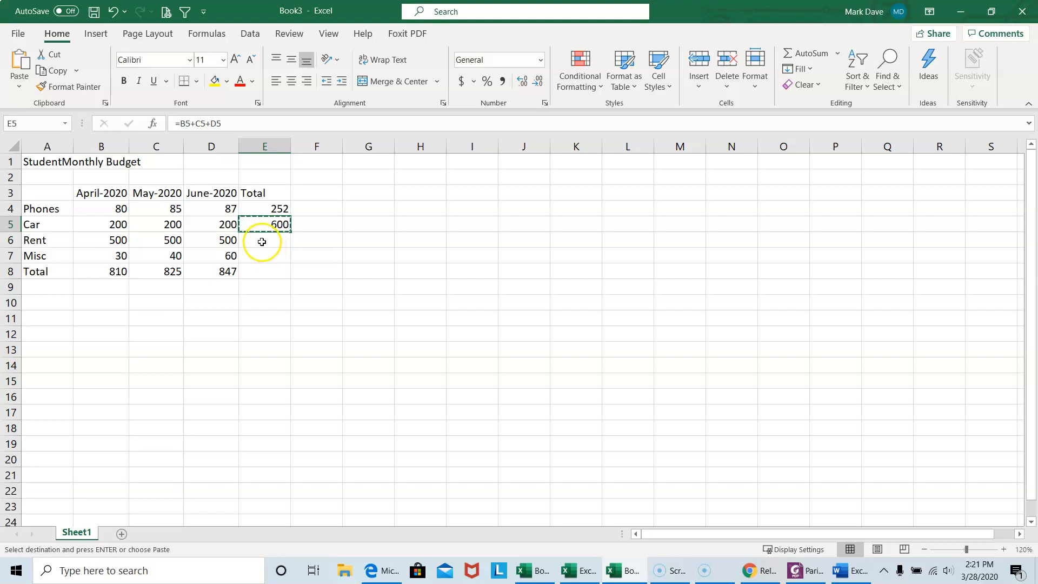
left_click_drag(260, 240, 261, 272)
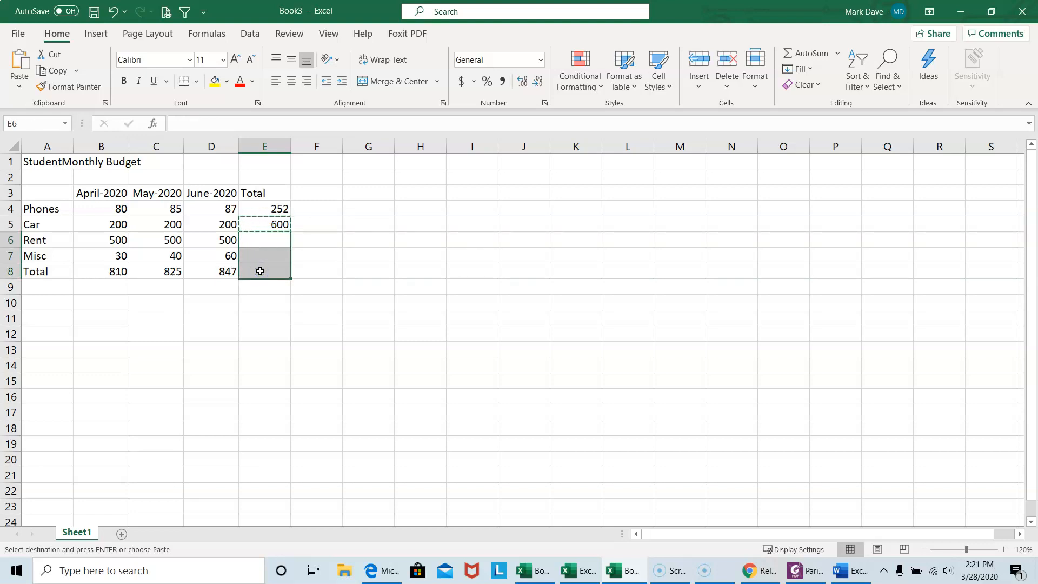
key("ctrl+v")
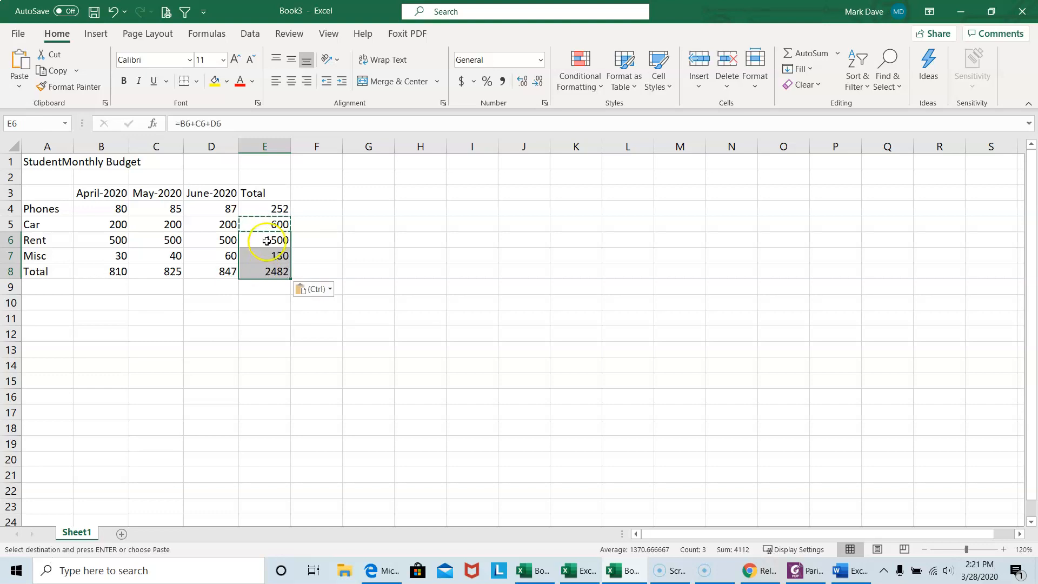
key("Escape")
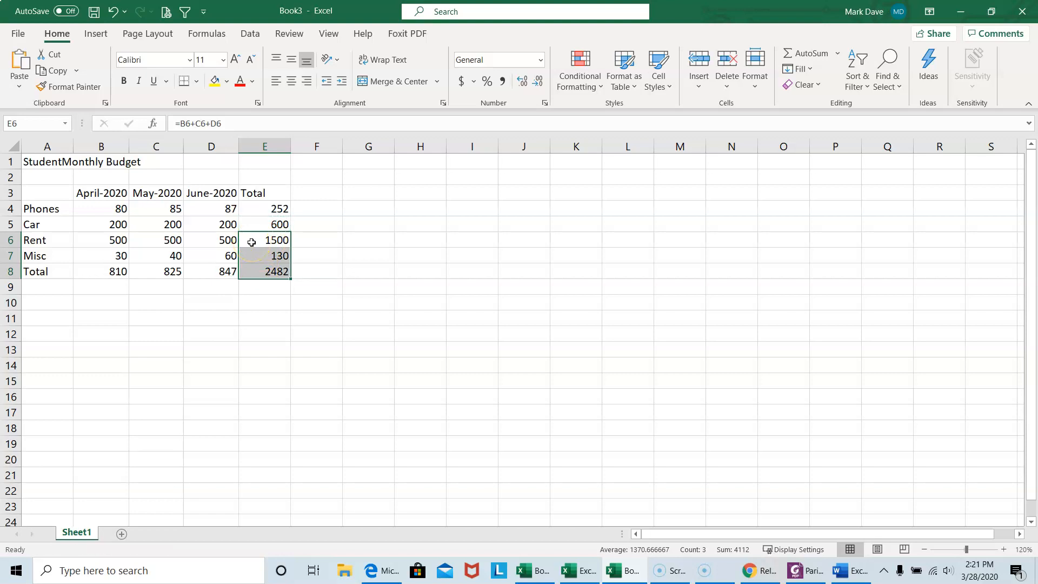
left_click(251, 242)
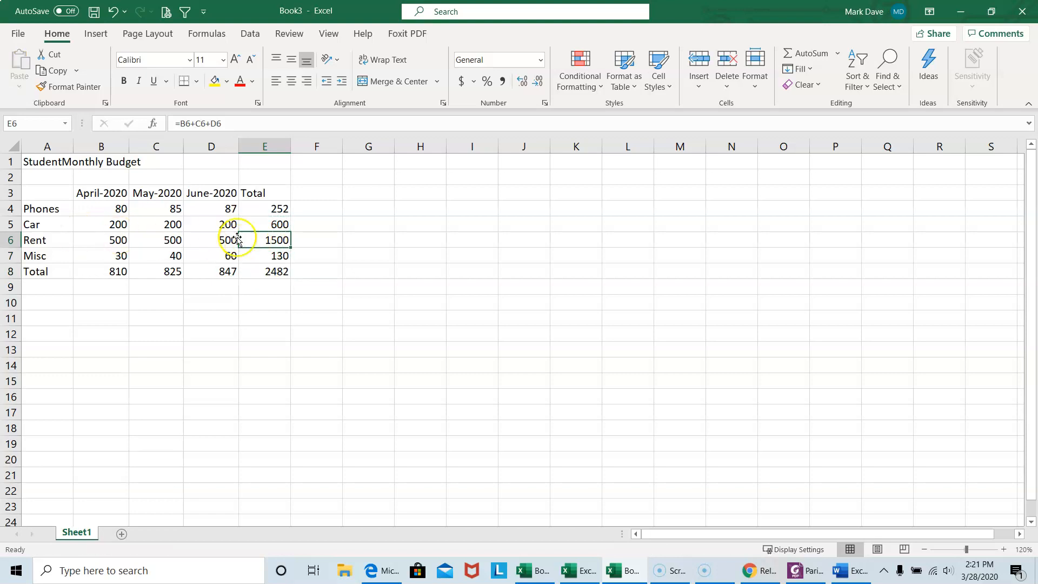
left_click(264, 255)
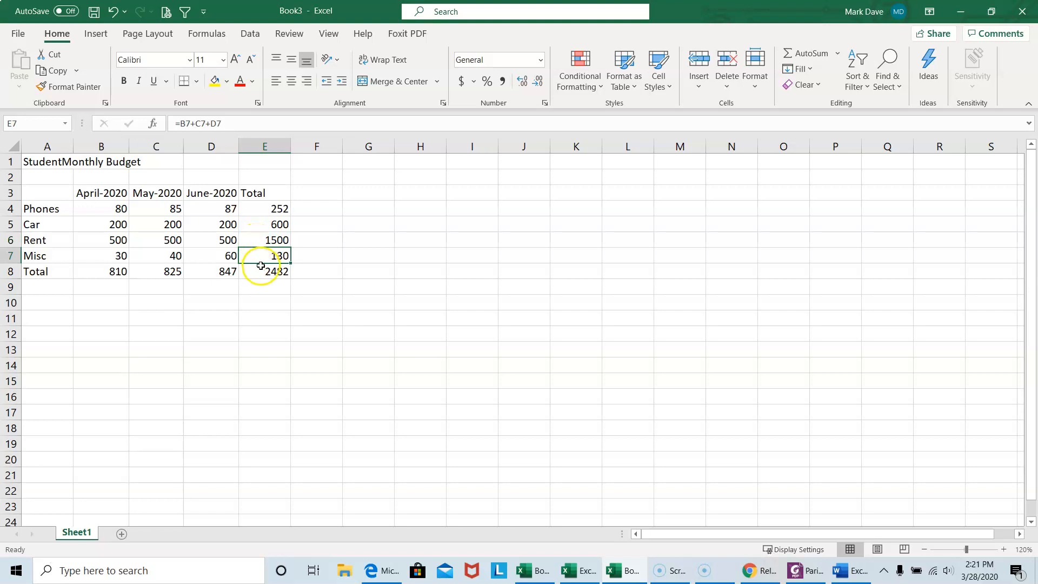
left_click(261, 272)
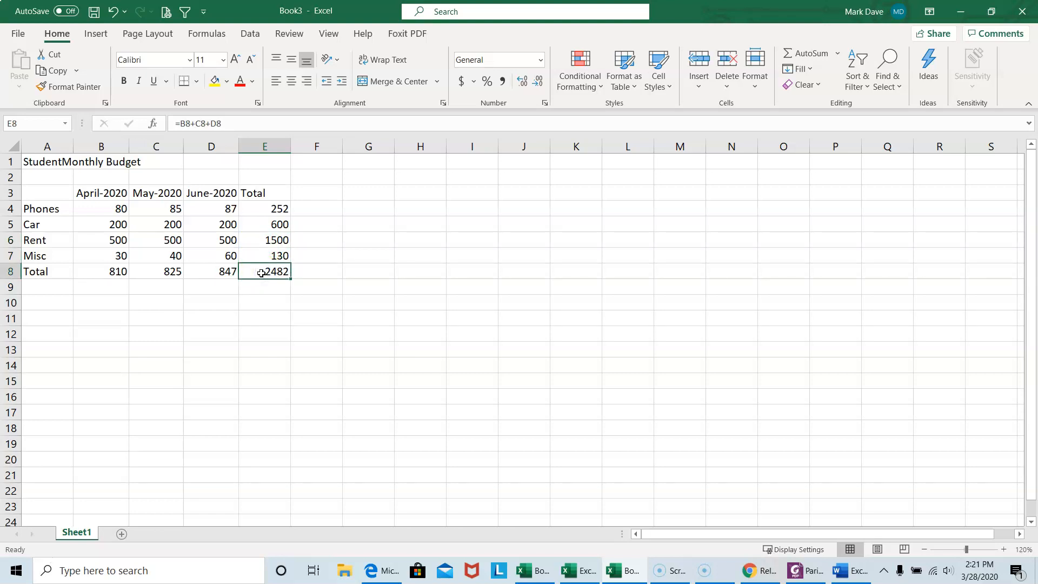